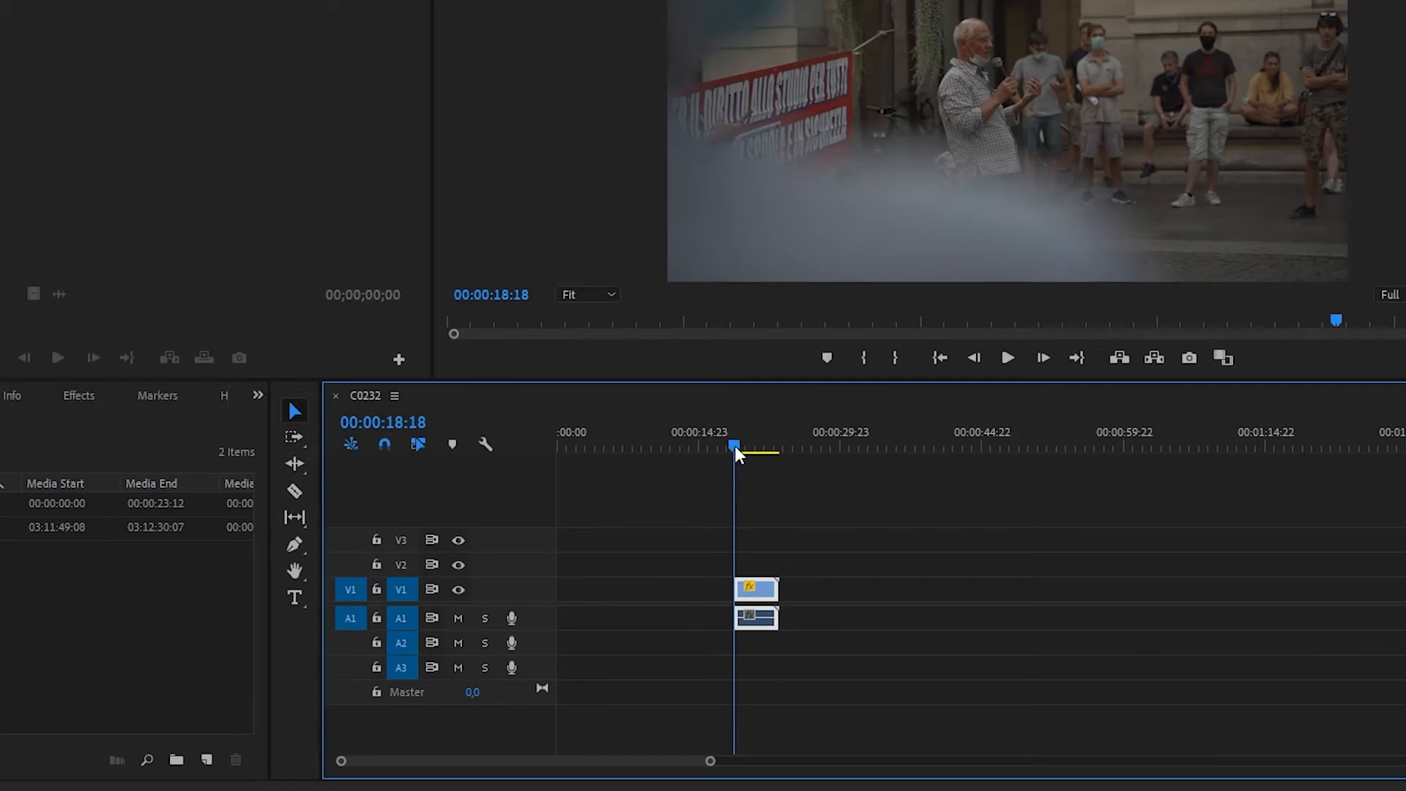
- Switch to the Effects workspace, find the Gaussian Blur video effect, and apply it to the C0232.MP4 clip on track V1
key(Right)
key(Right)
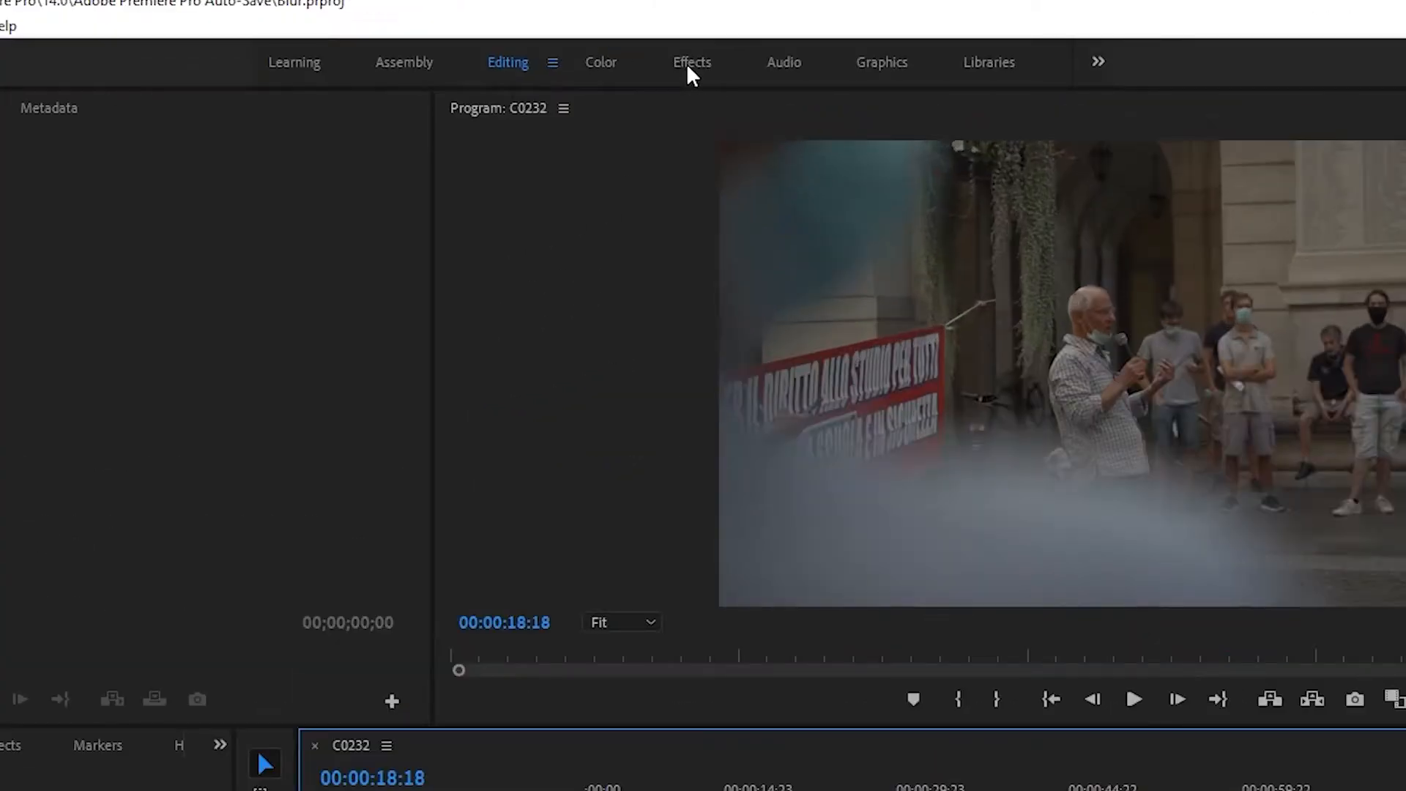
click(691, 63)
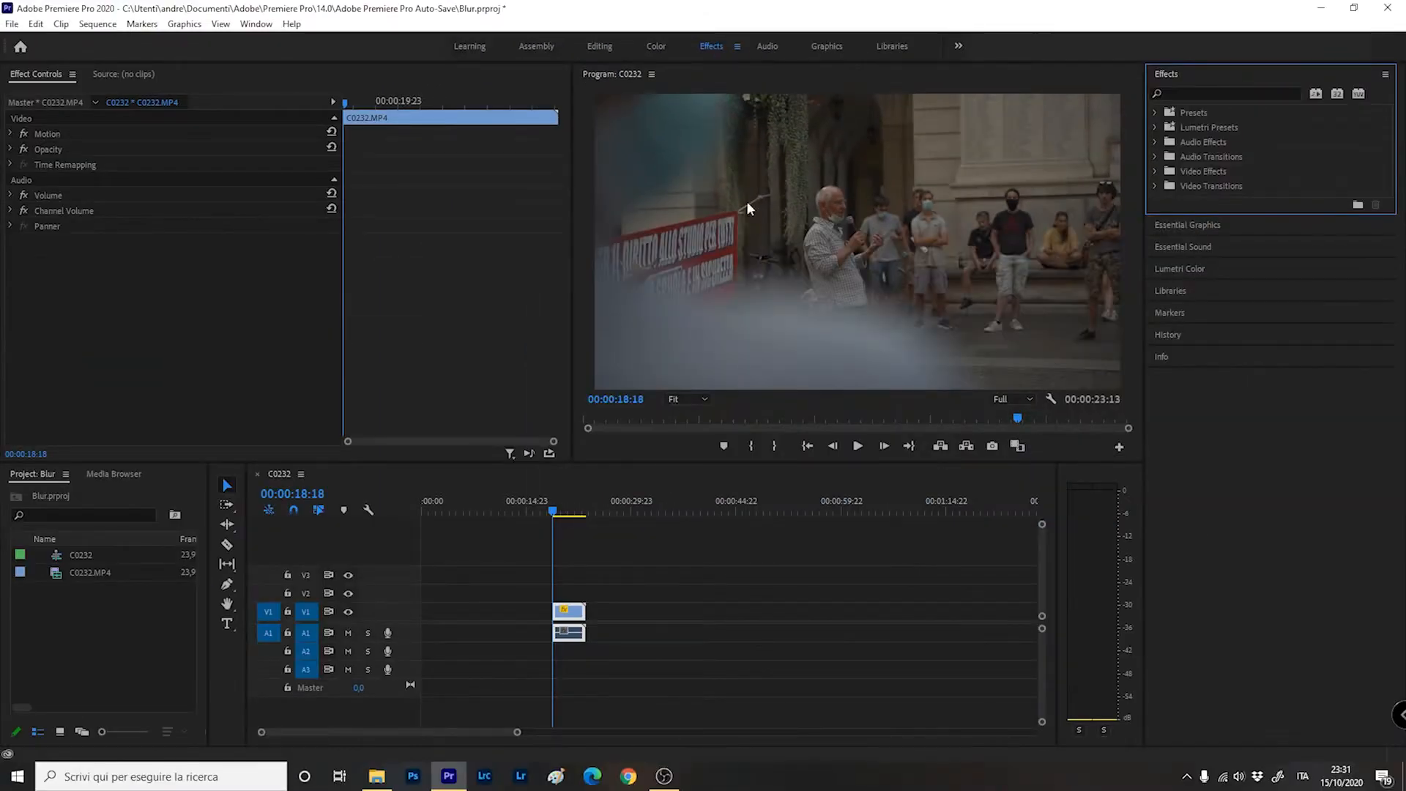
click(1200, 92)
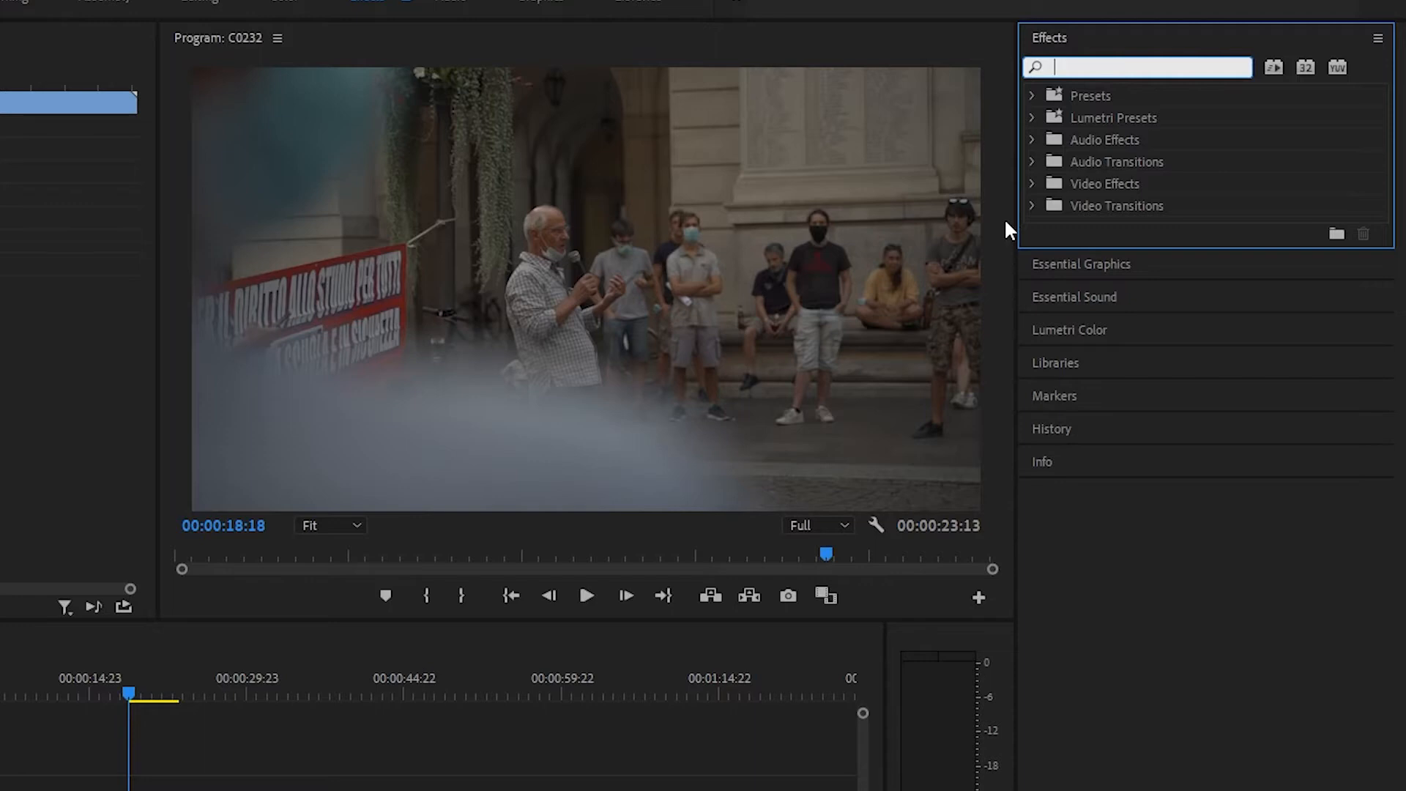
text(gaussia)
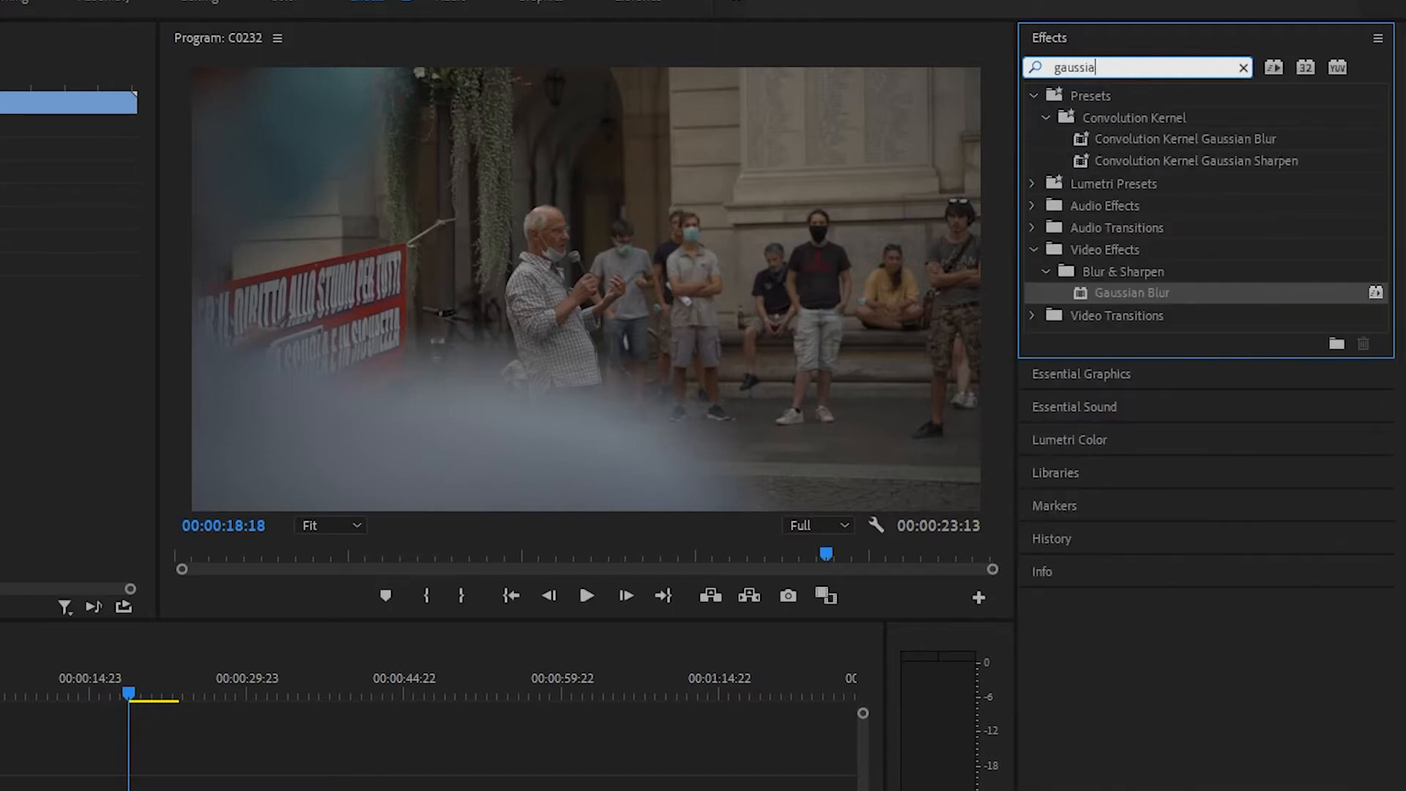
click(1110, 292)
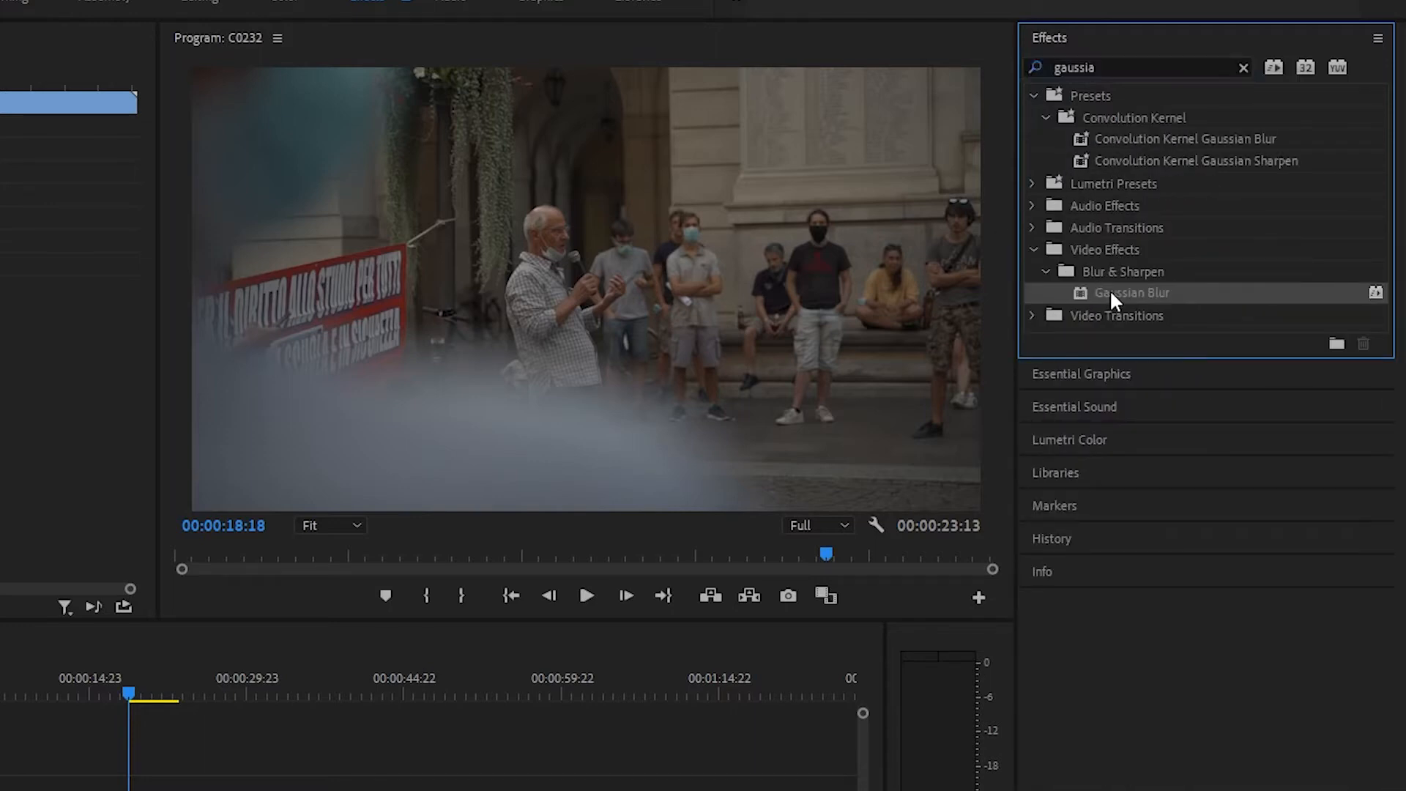
drag(1112, 292, 566, 621)
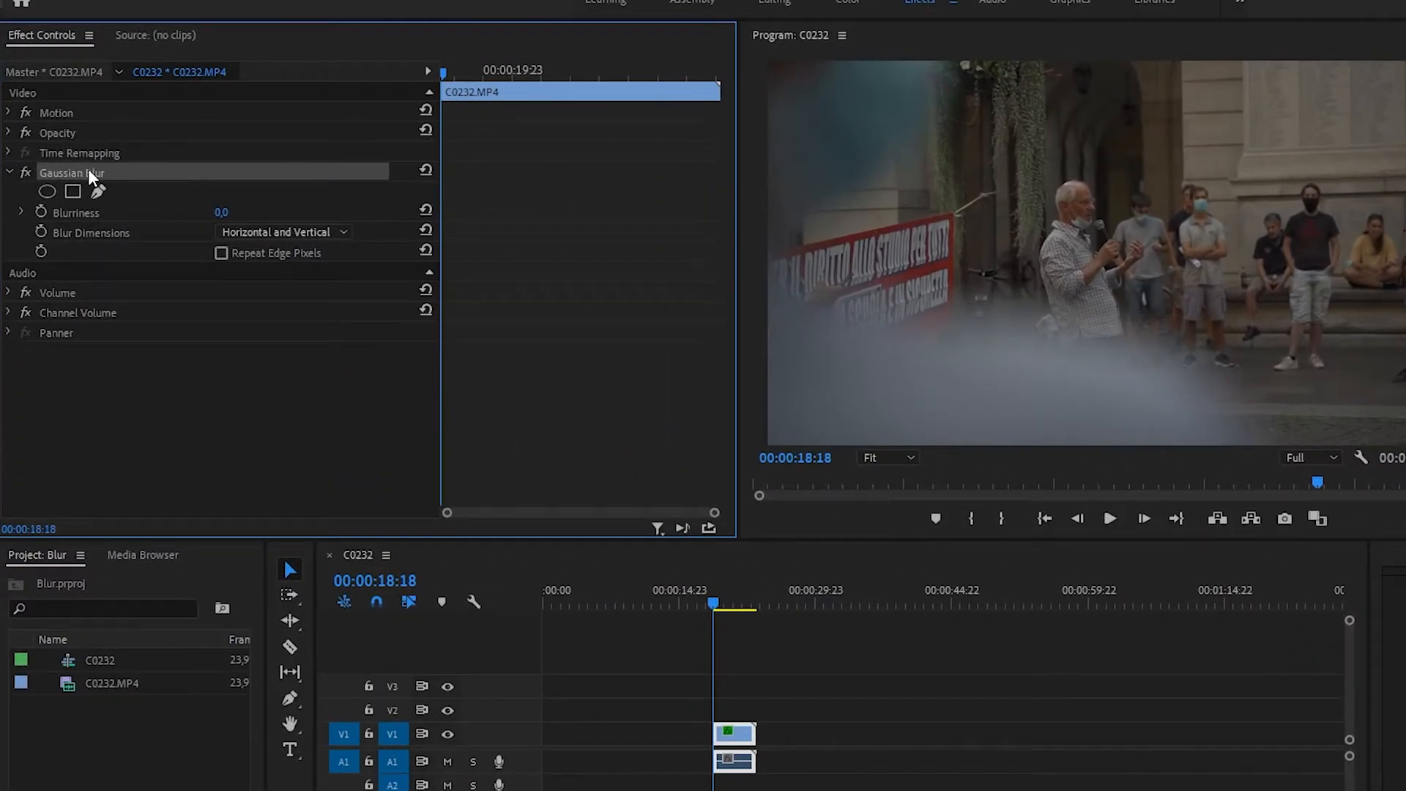
drag(89, 173, 76, 179)
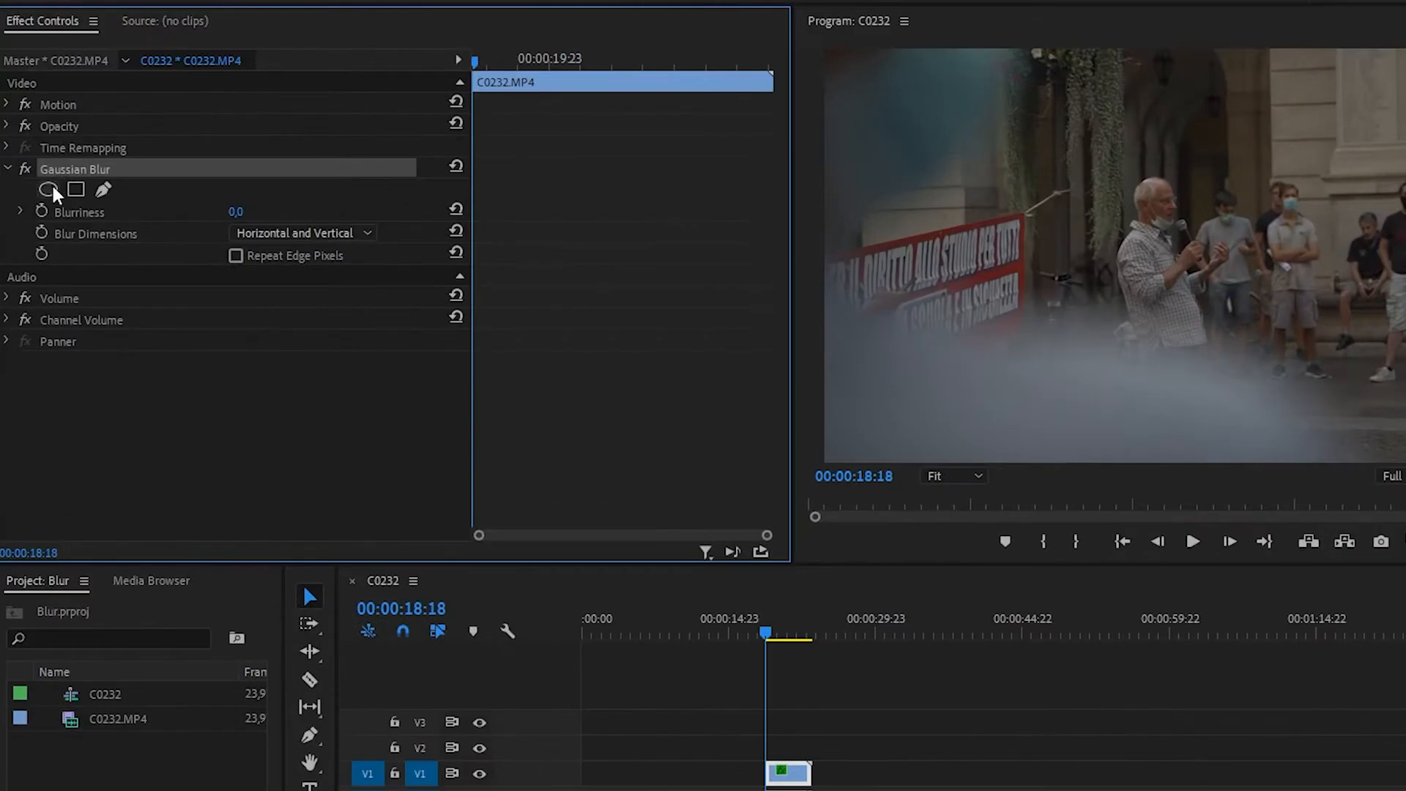
- Add an elliptical mask to the Gaussian Blur and shrink and position it tightly around the speaking man's head
click(49, 189)
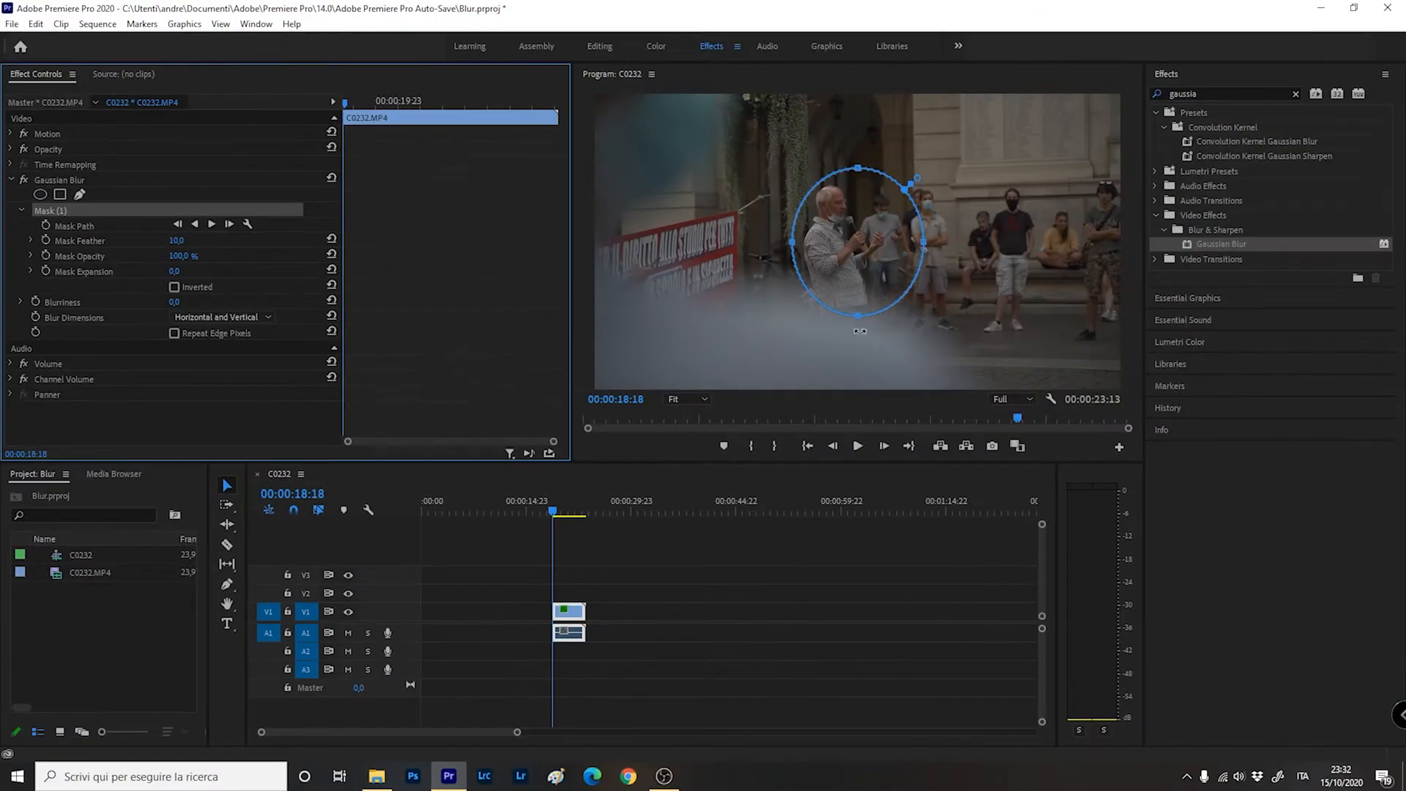
drag(921, 241, 857, 241)
drag(825, 316, 812, 205)
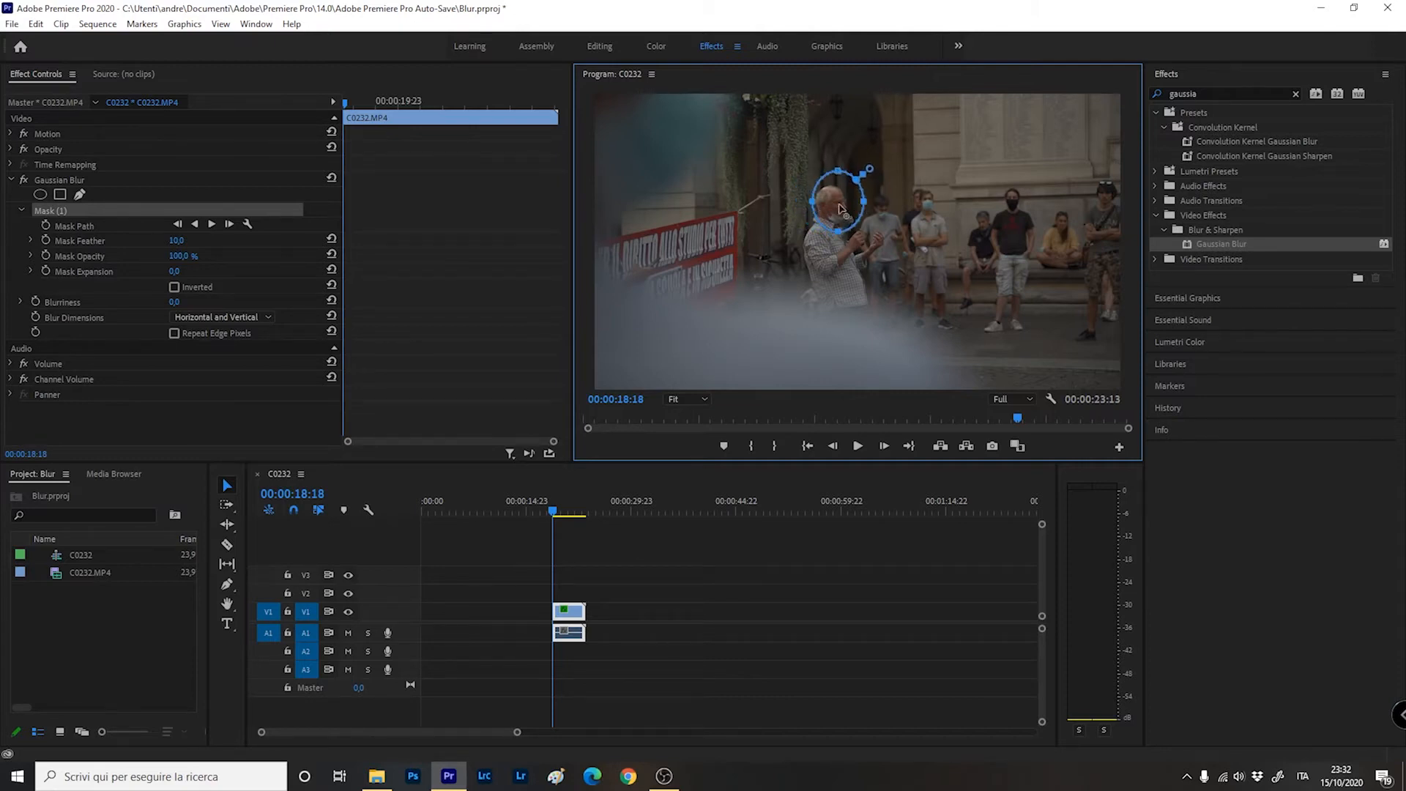
drag(863, 202, 834, 184)
drag(833, 235, 834, 232)
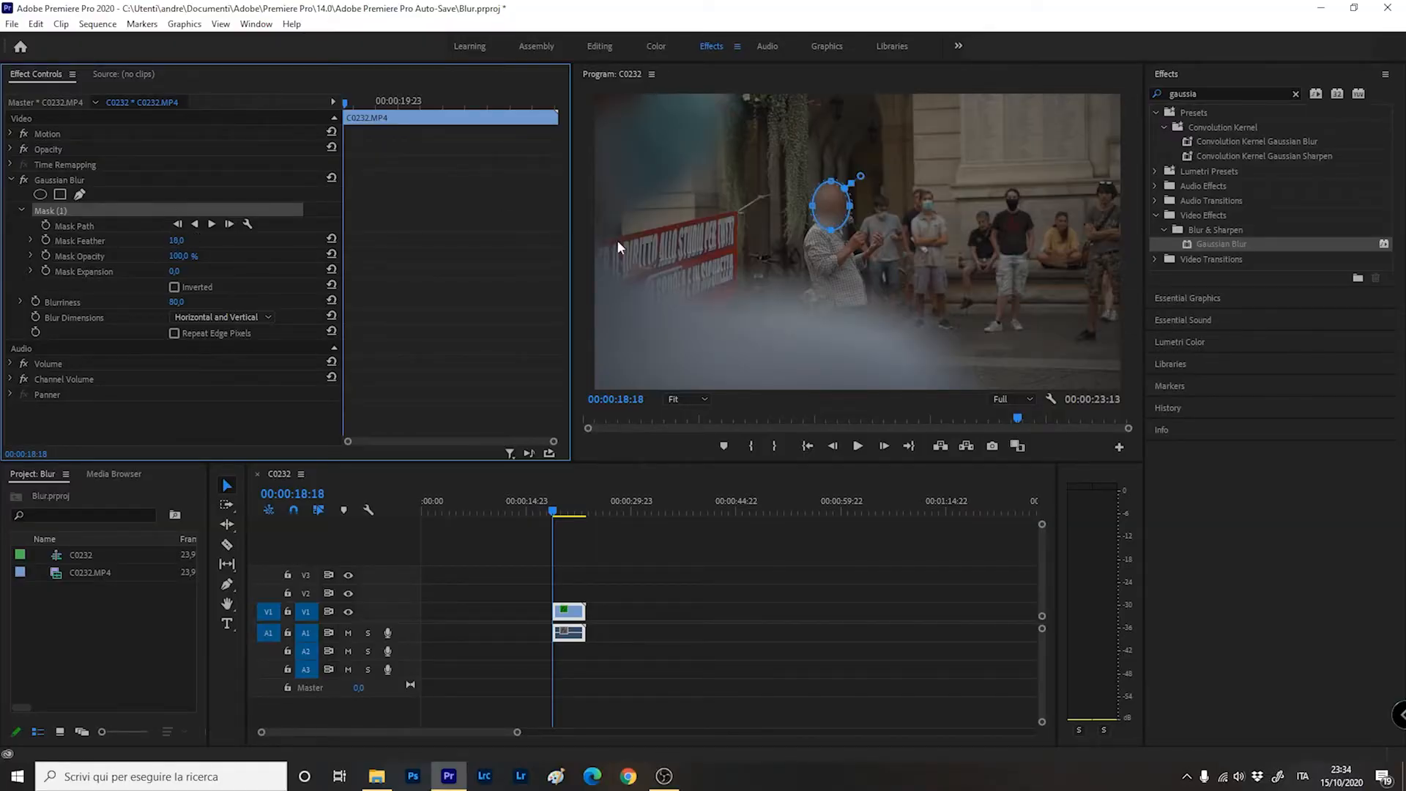
- Increase the mask feather to 29.2 and track the mask forward to the end of the clip
click(862, 179)
mouse_move(862, 179)
mouse_down()
mouse_move(889, 172)
mouse_move(871, 180)
mouse_up()
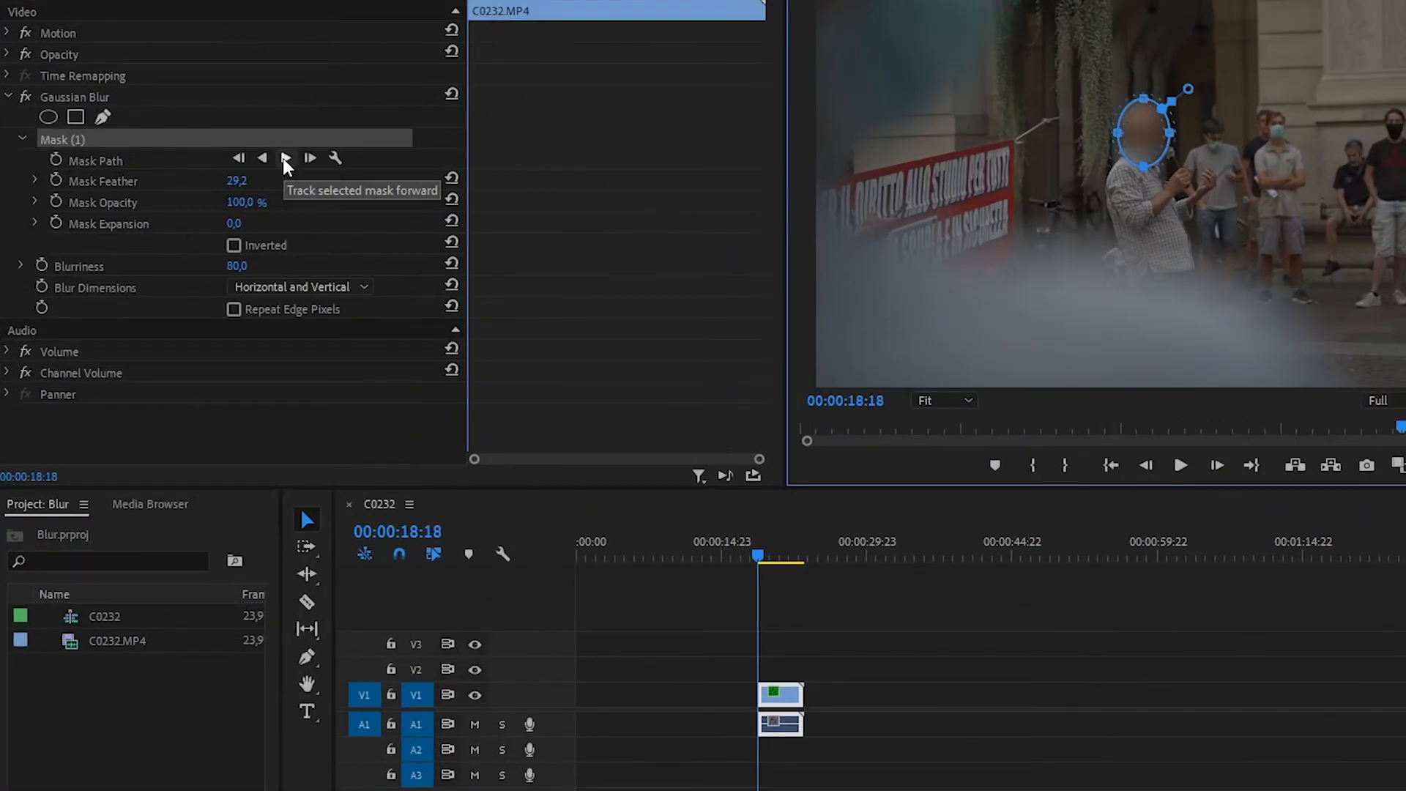
click(284, 158)
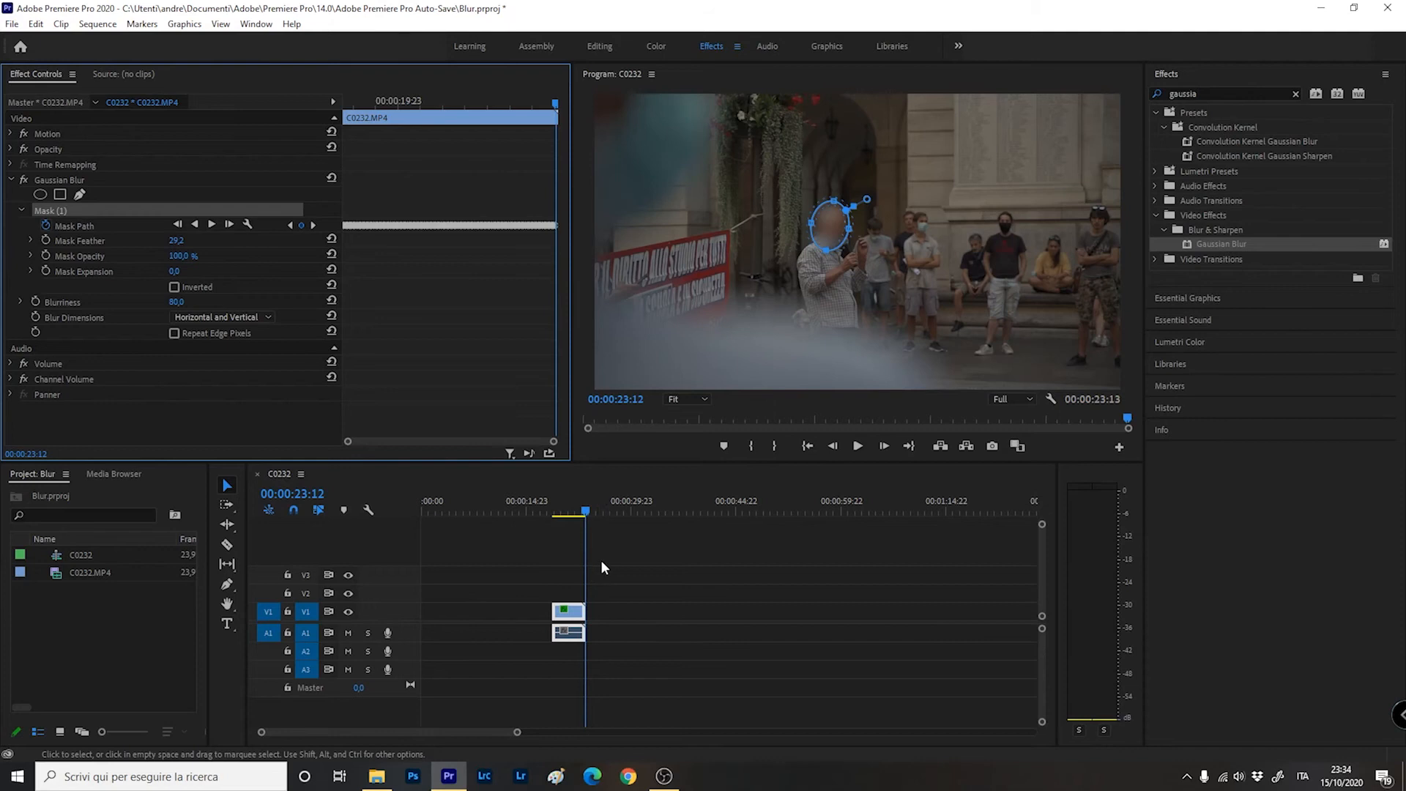
- Play the clip from its start to check how the blur follows the man's head, and return to 00:00:18:18
click(551, 513)
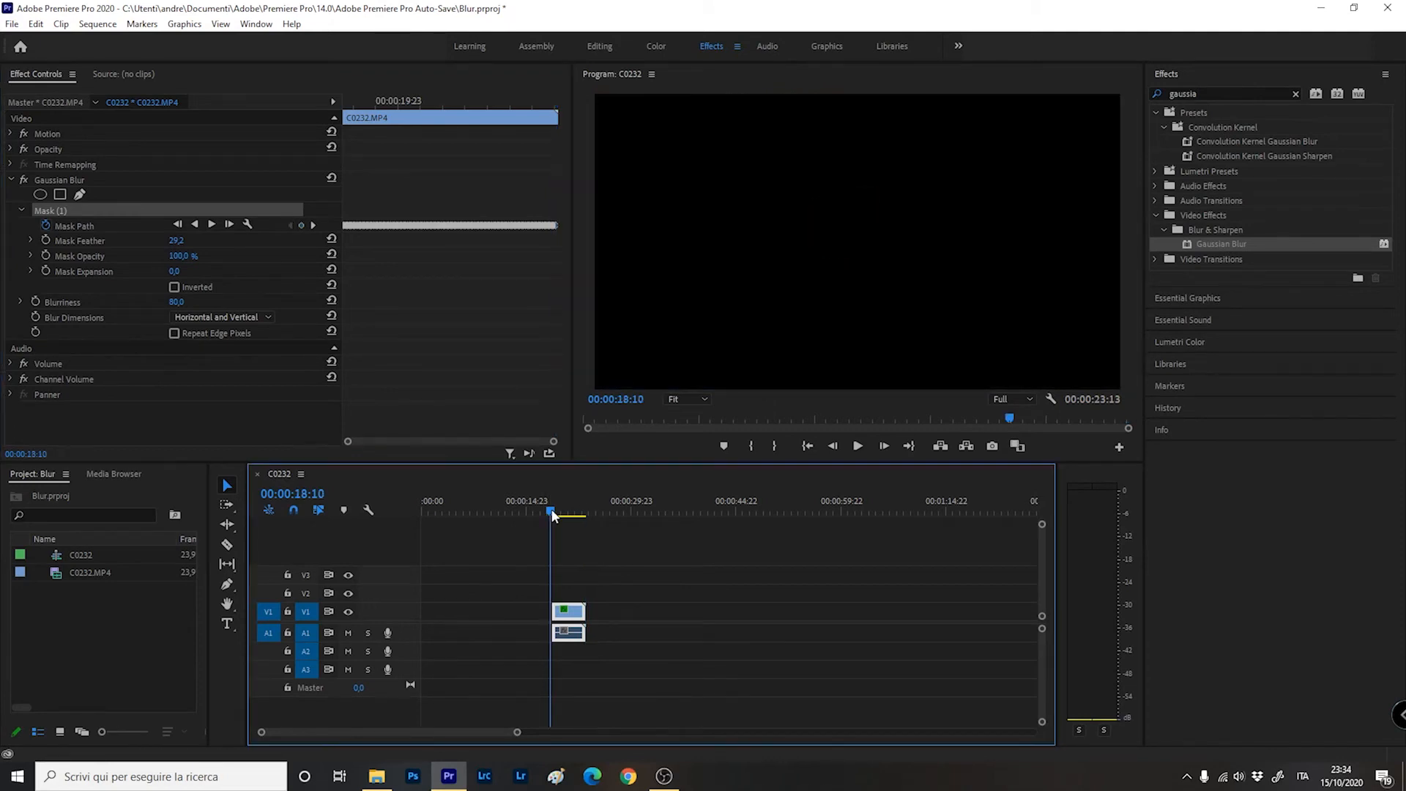
key(space)
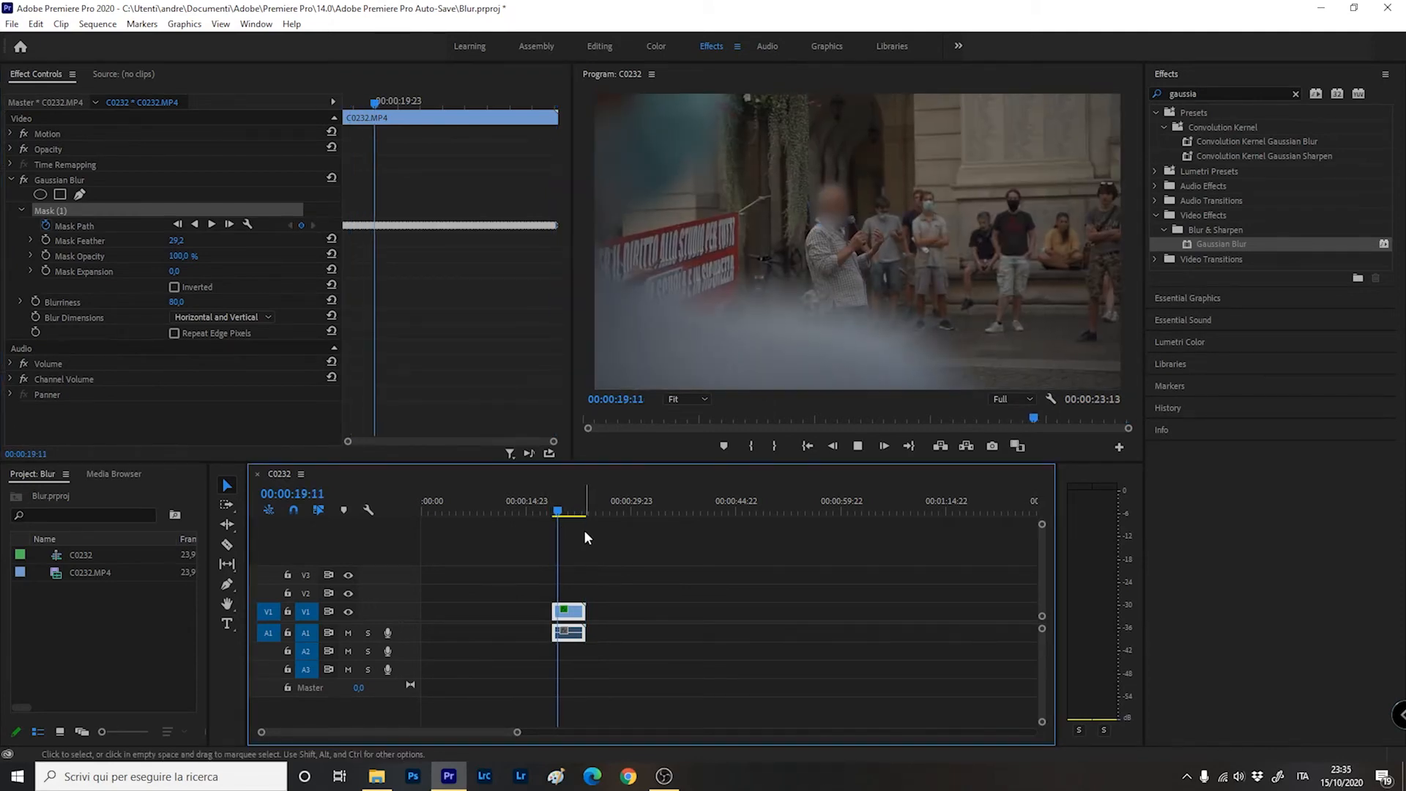
key(space)
key(space)
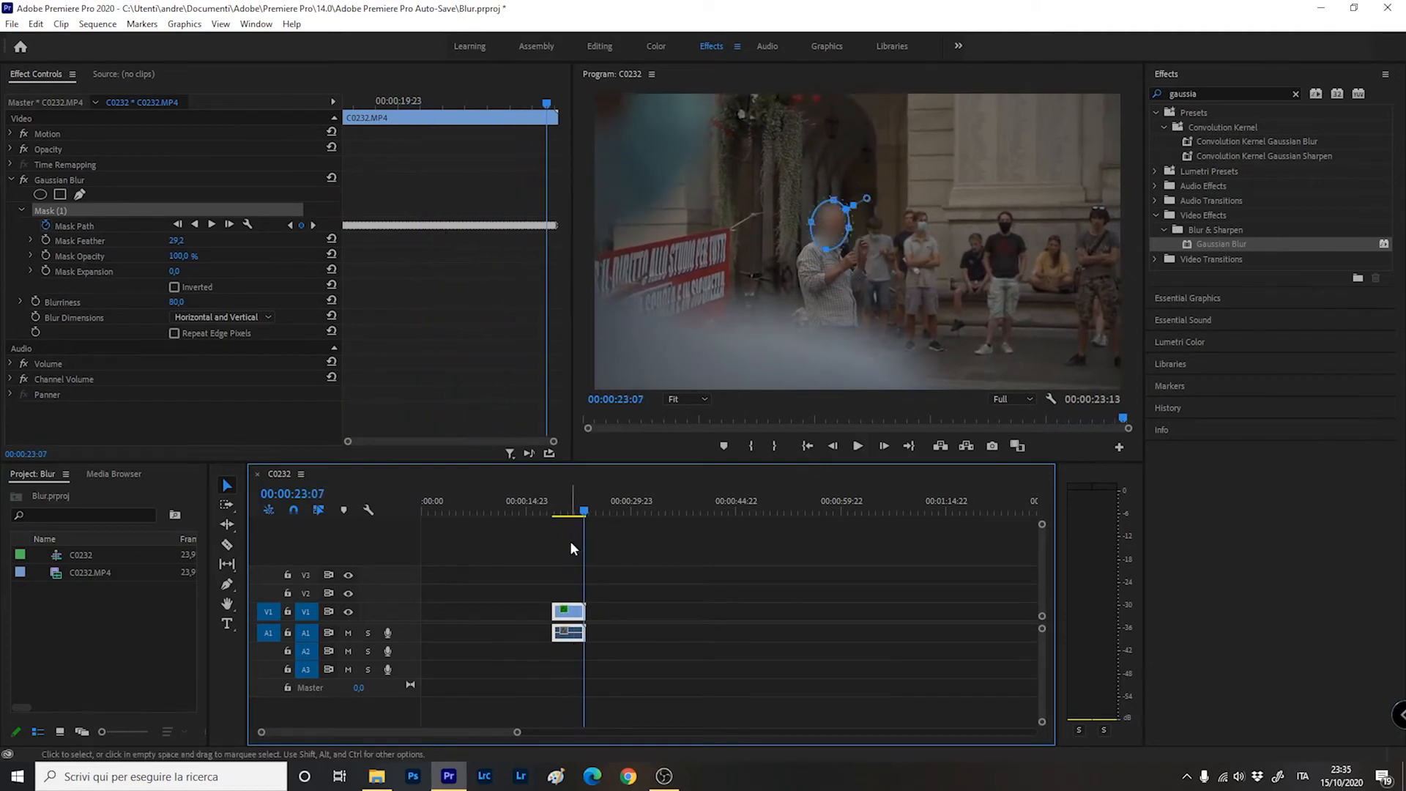
click(571, 515)
drag(572, 516, 557, 518)
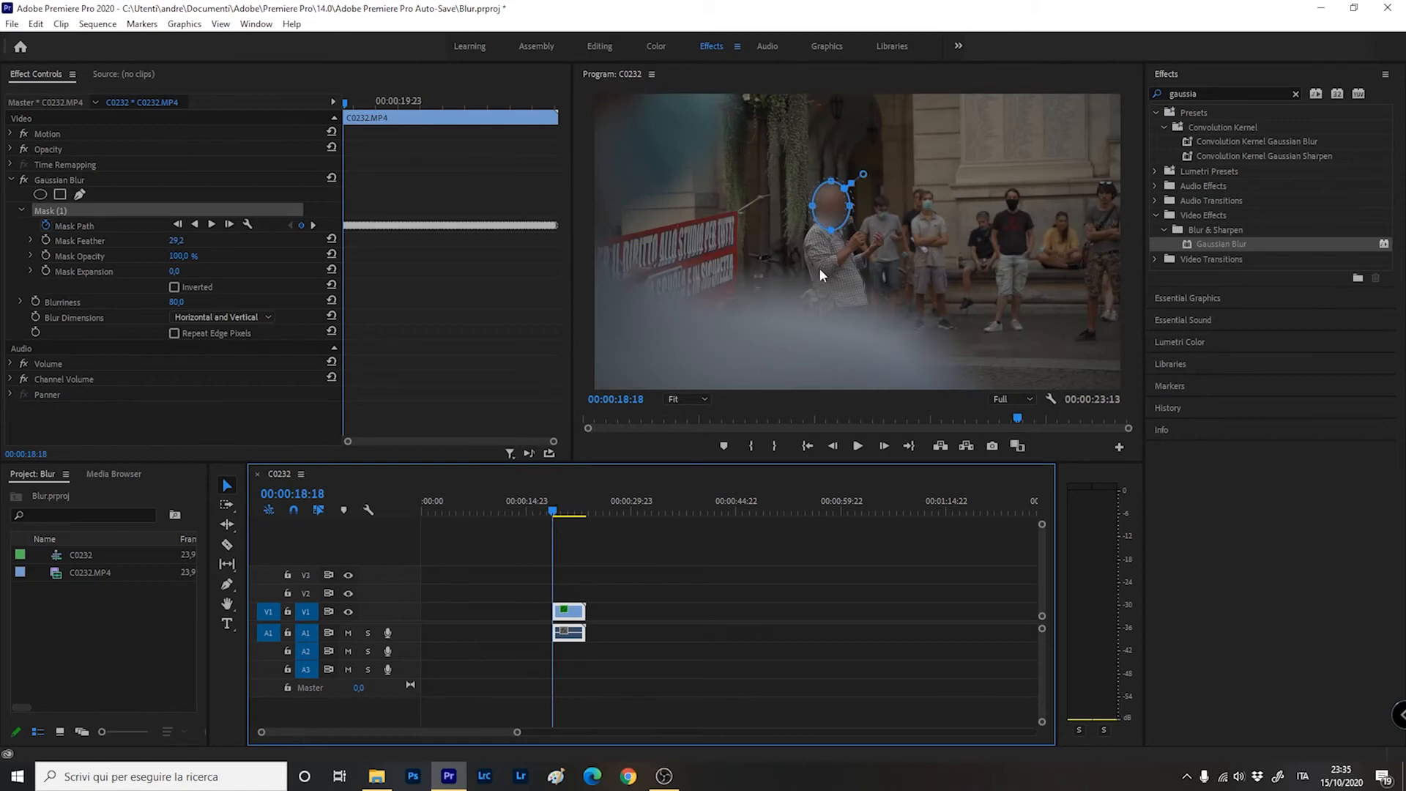
- Set the mask feather to 13.6 and correct the mask position over the man's head frame by frame from 00:00:18:18 to 00:00:19:01
click(836, 212)
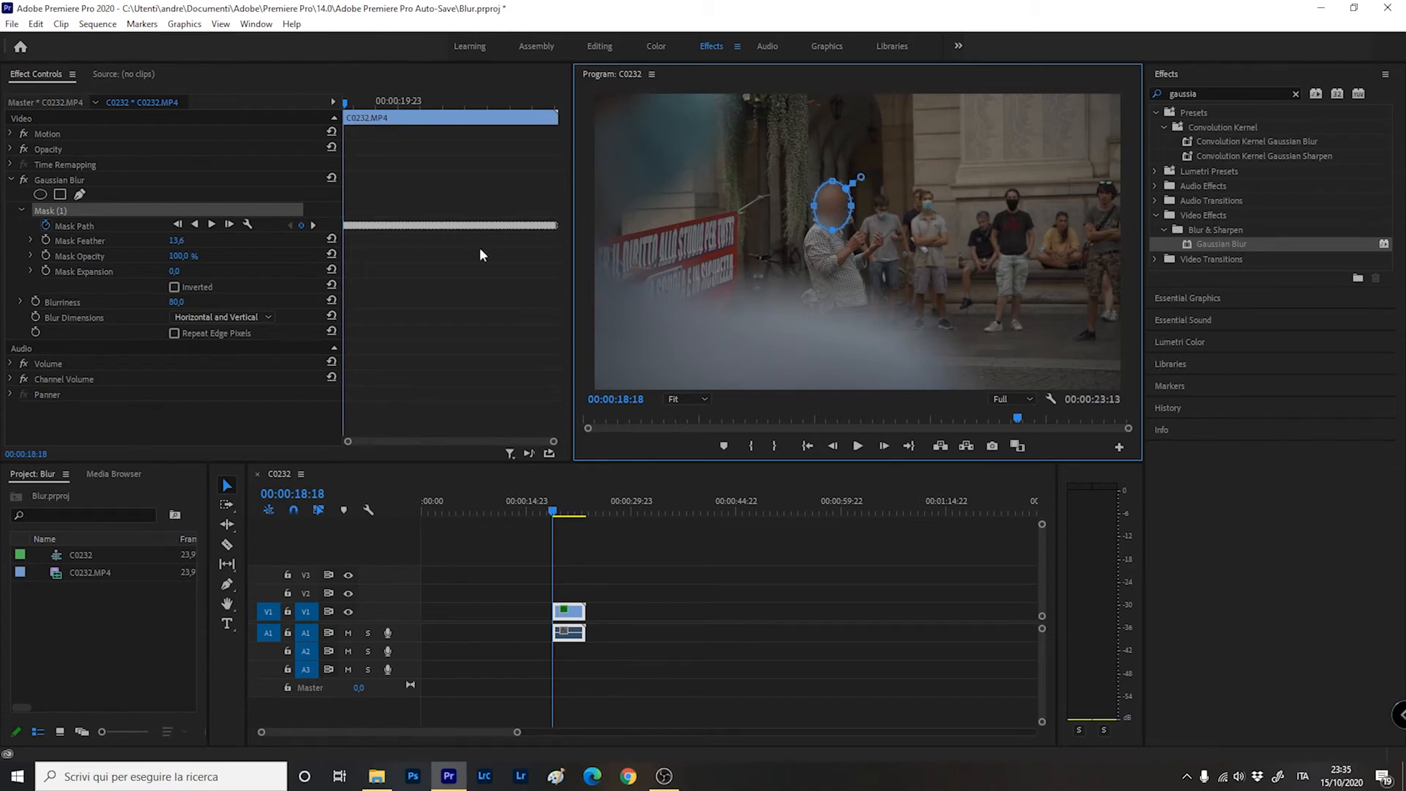
click(225, 224)
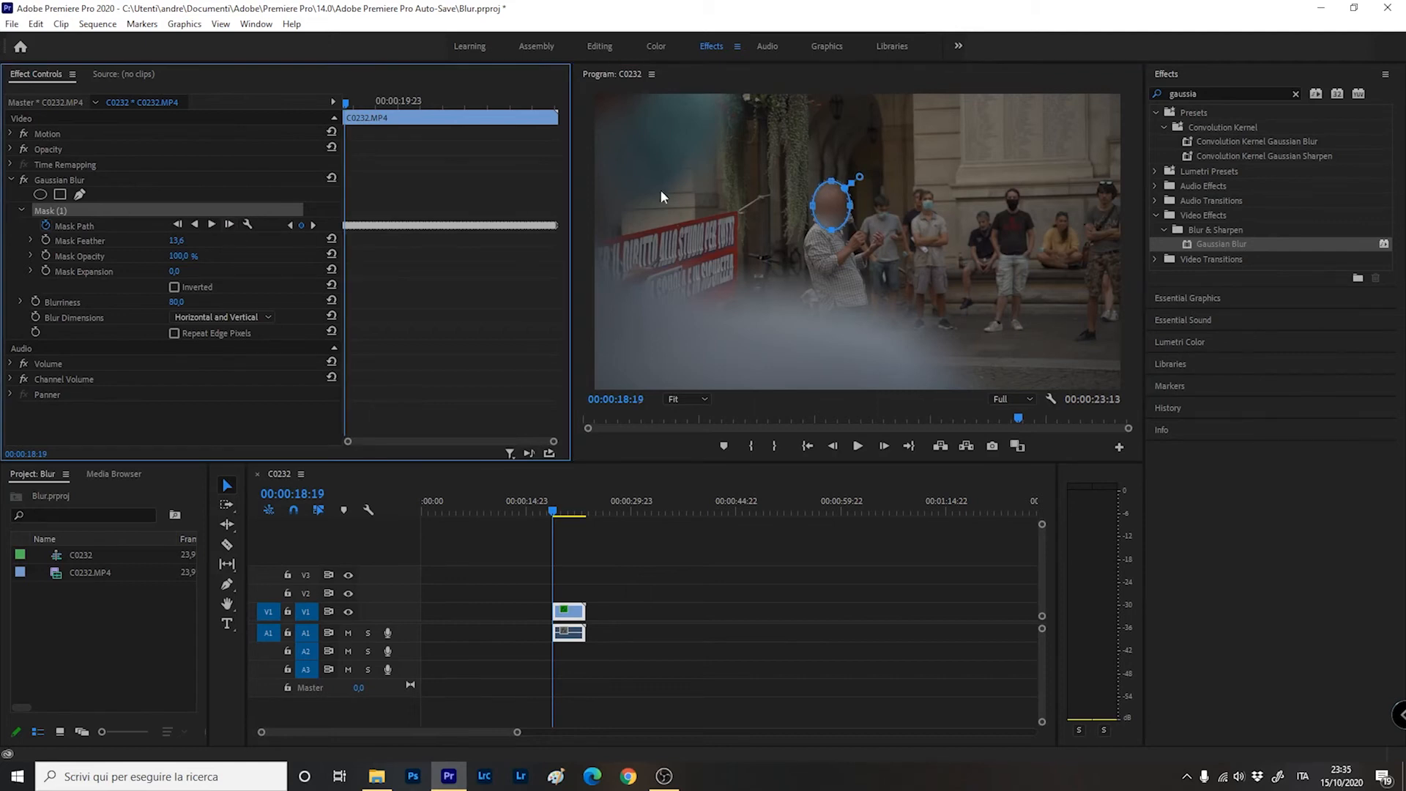
drag(832, 207, 835, 208)
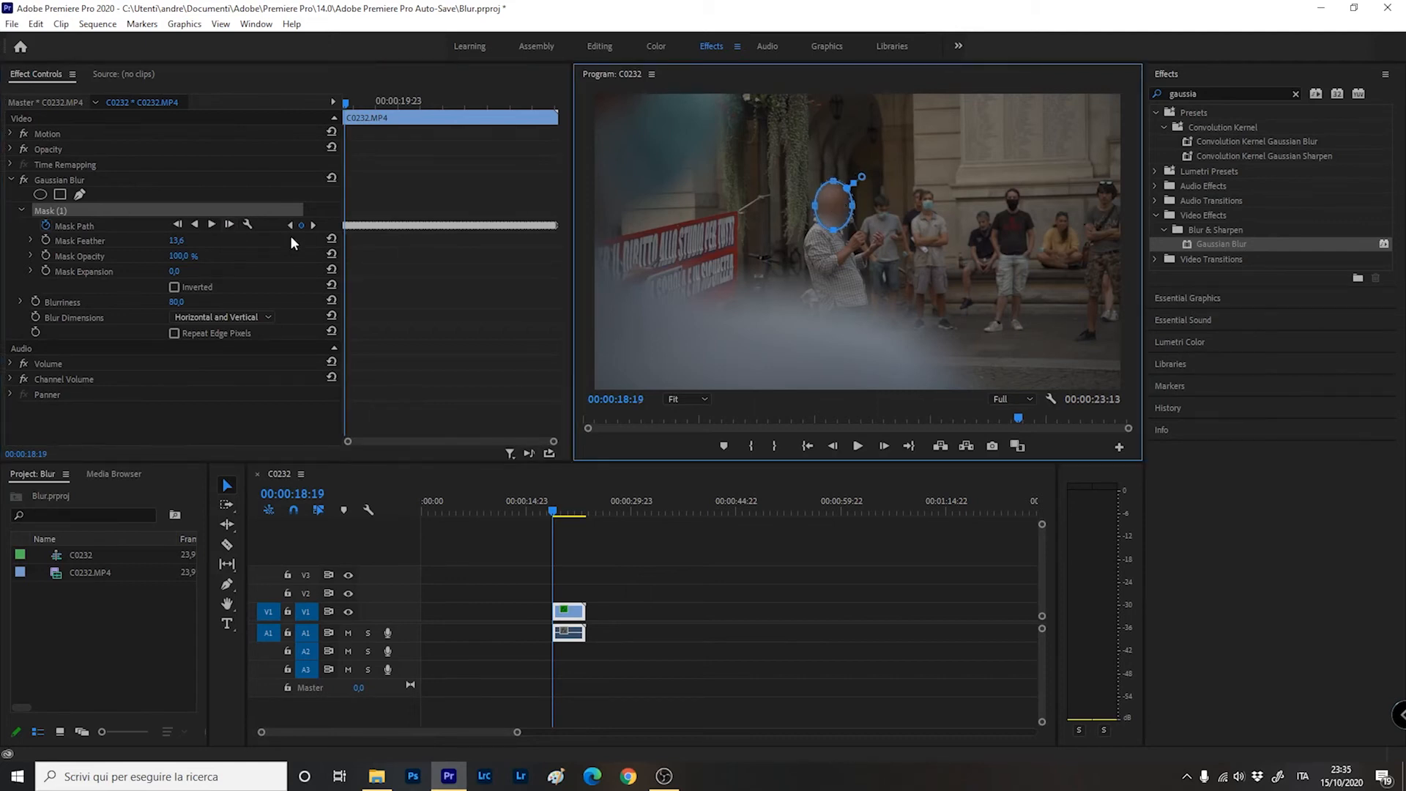
click(228, 224)
click(836, 214)
click(233, 225)
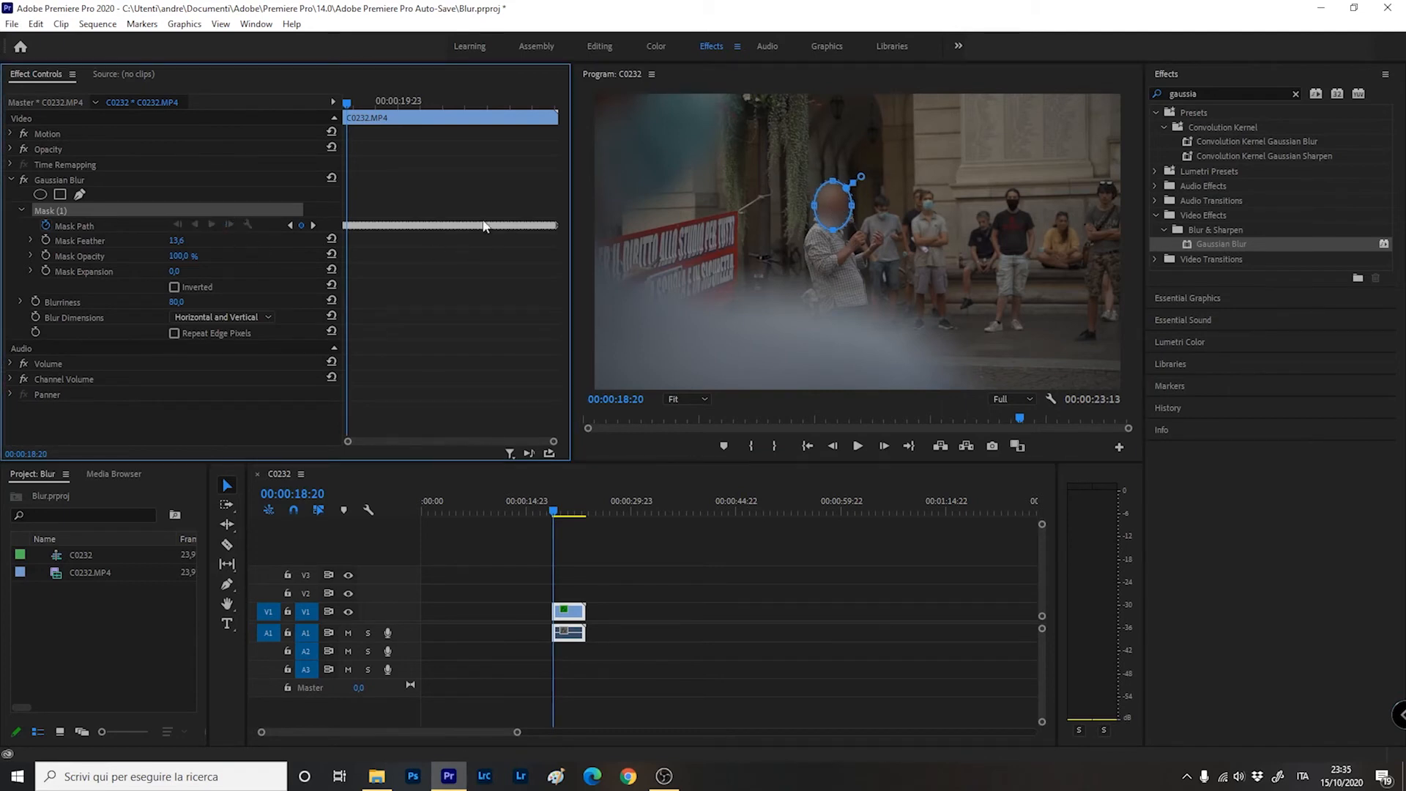
click(843, 212)
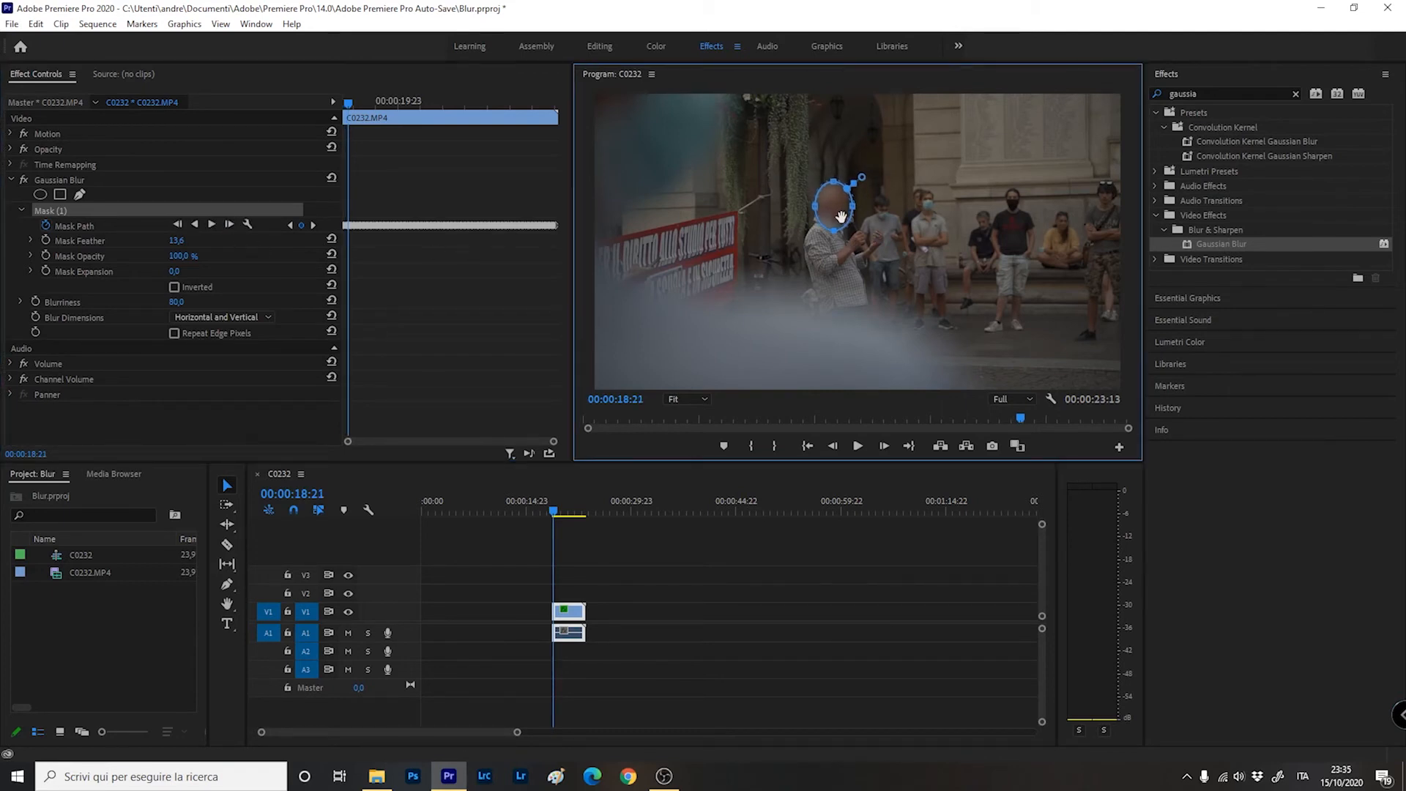
click(230, 227)
click(836, 207)
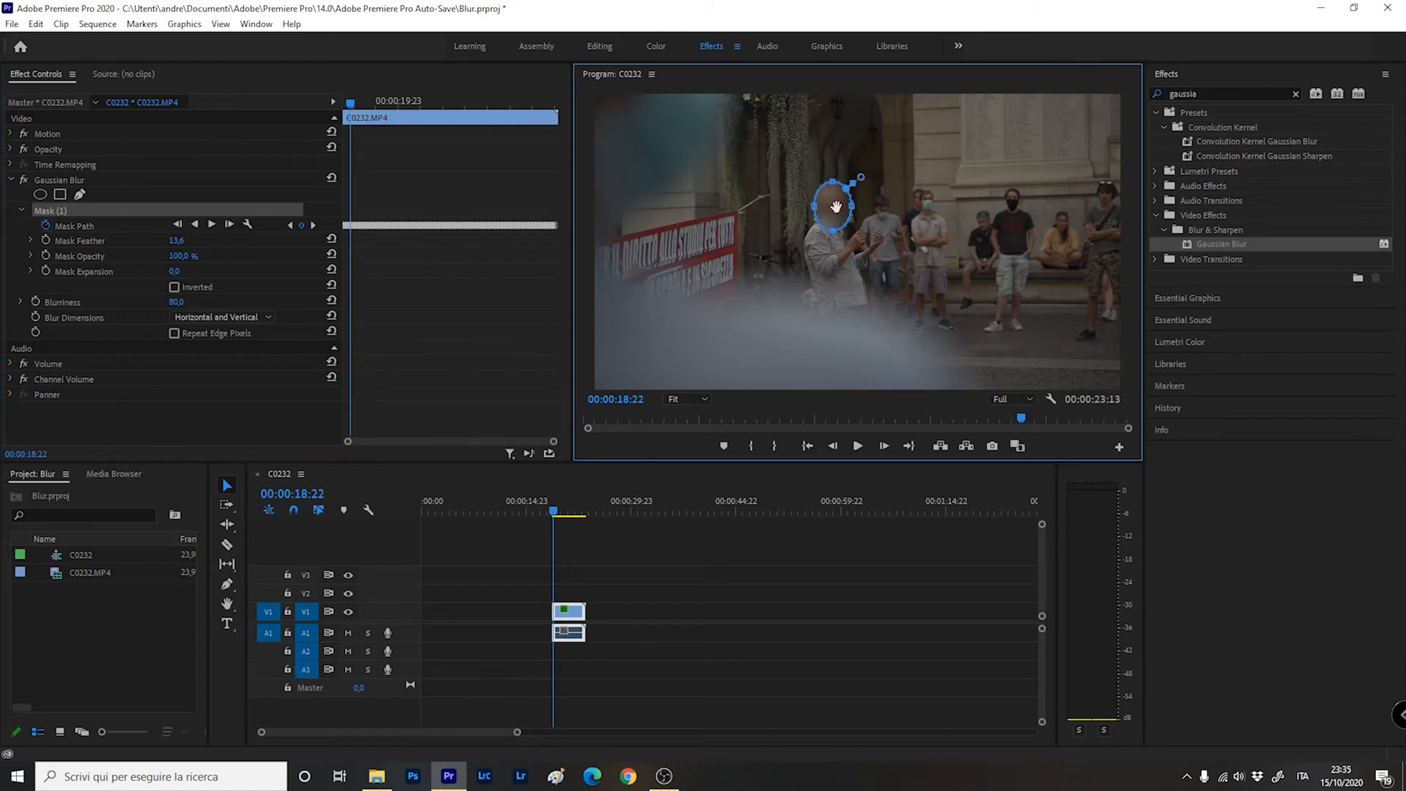
click(228, 225)
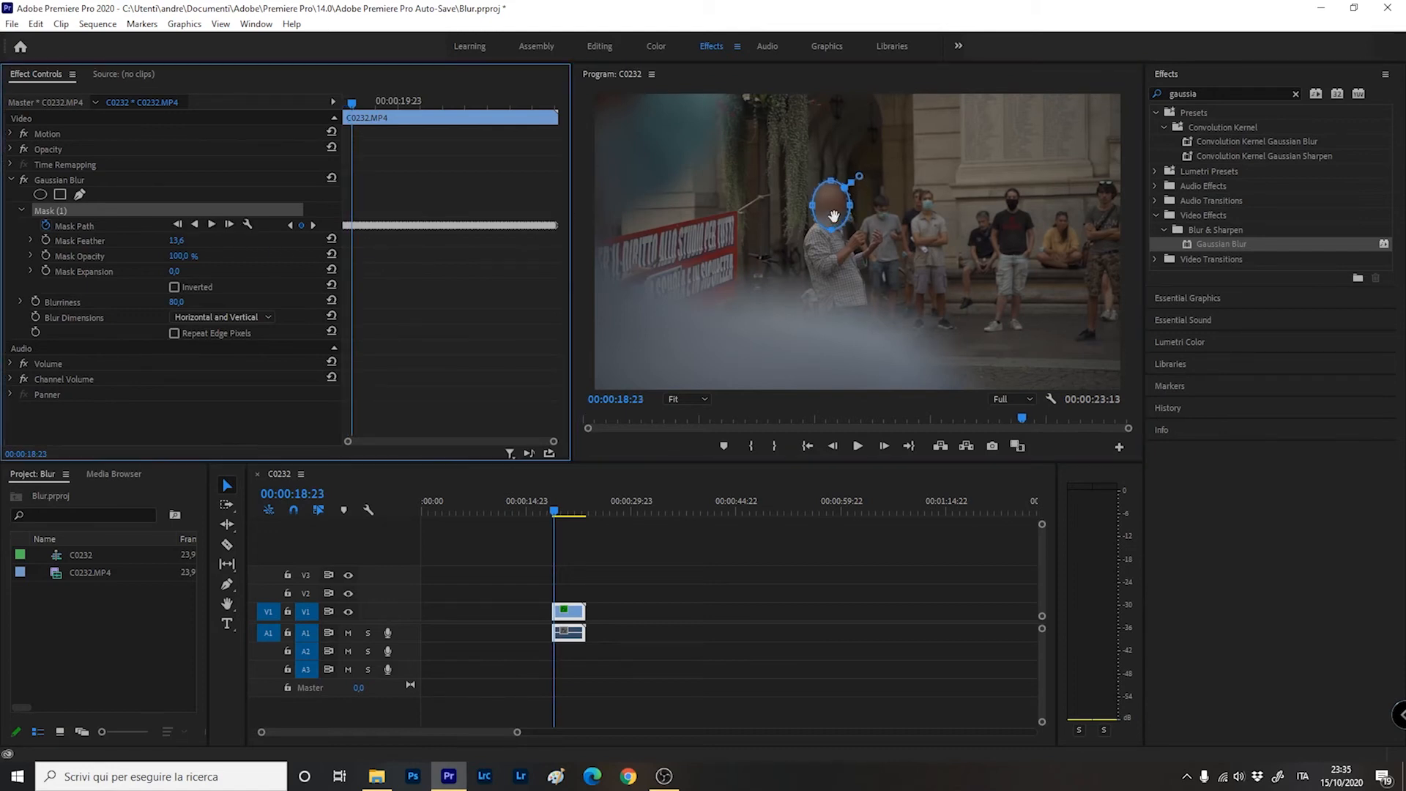
click(835, 216)
click(229, 225)
click(830, 211)
click(229, 225)
click(830, 208)
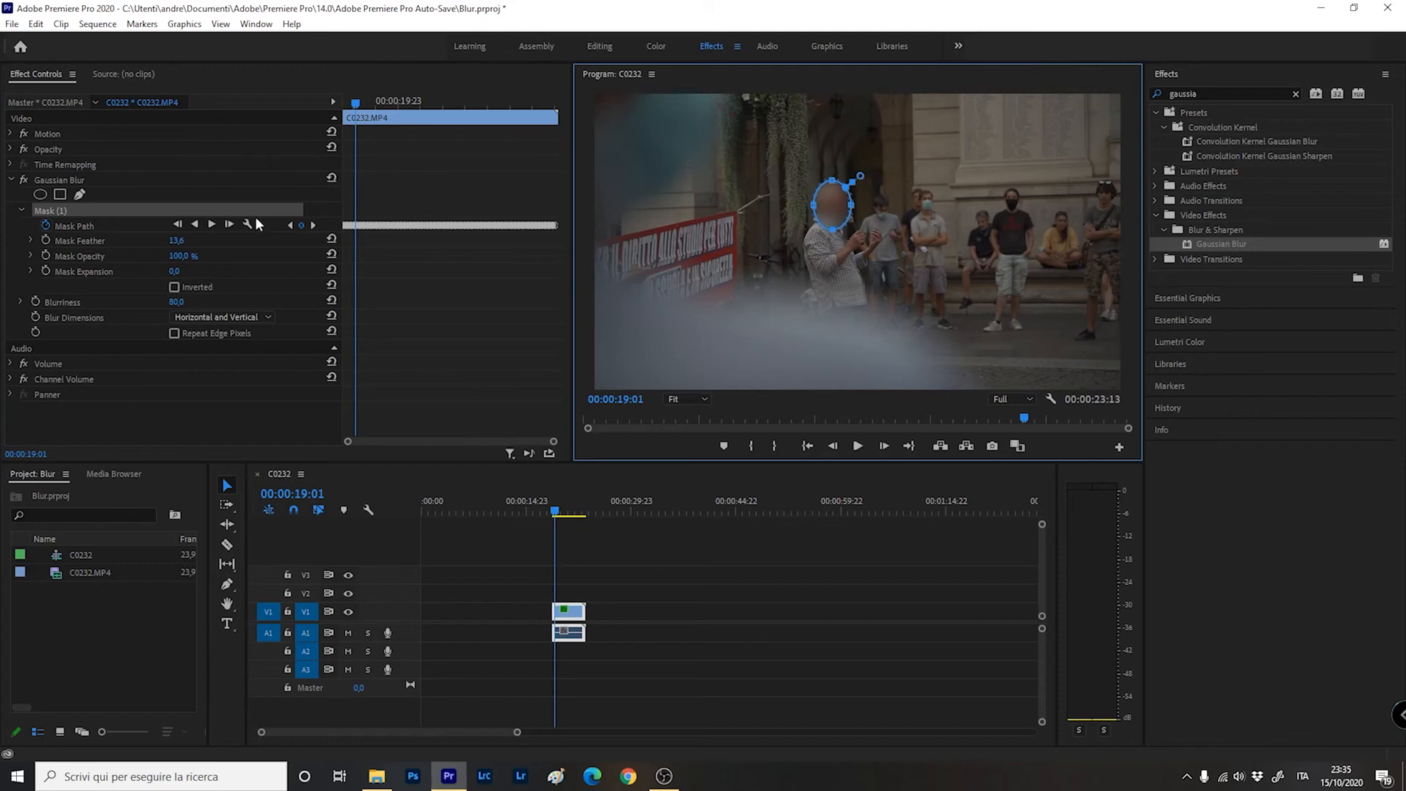
click(229, 225)
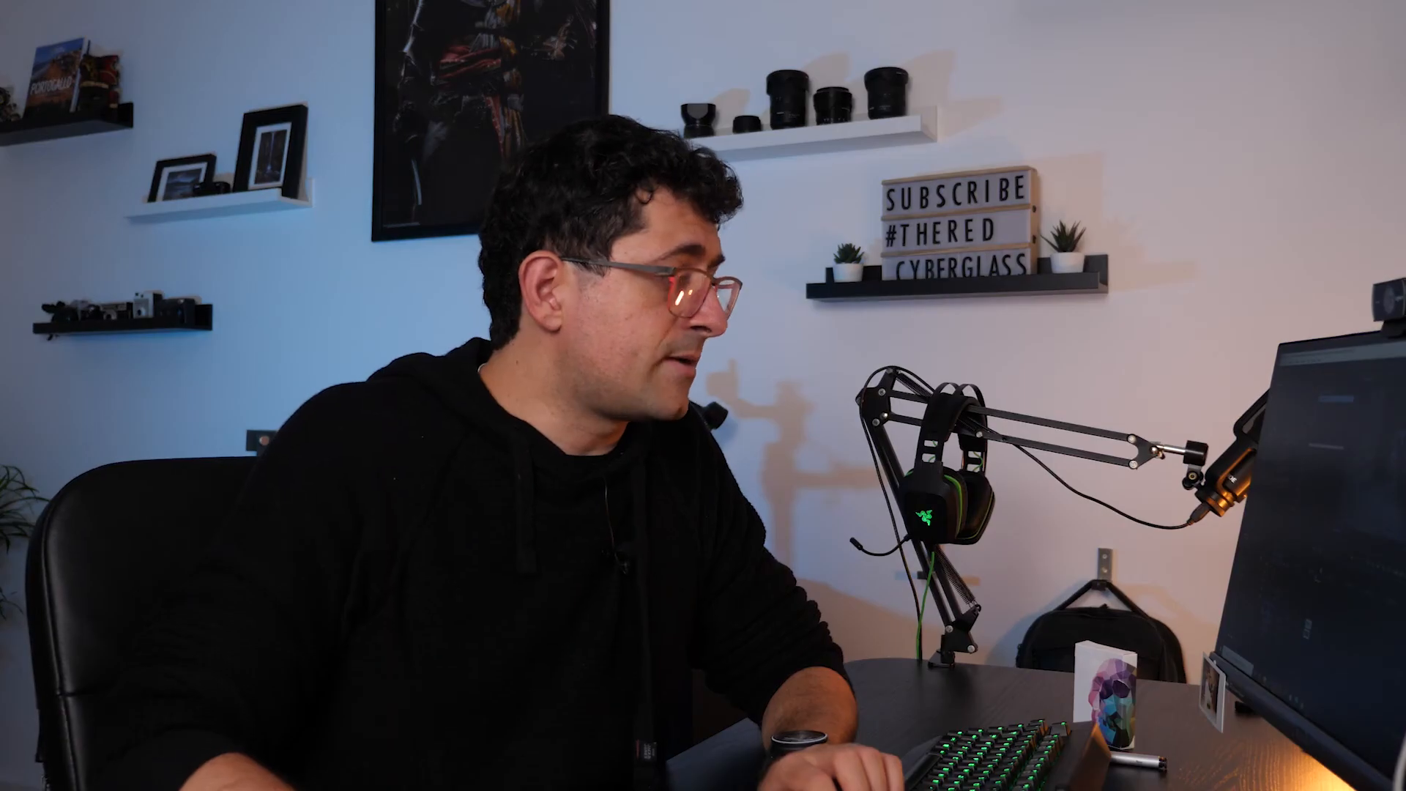